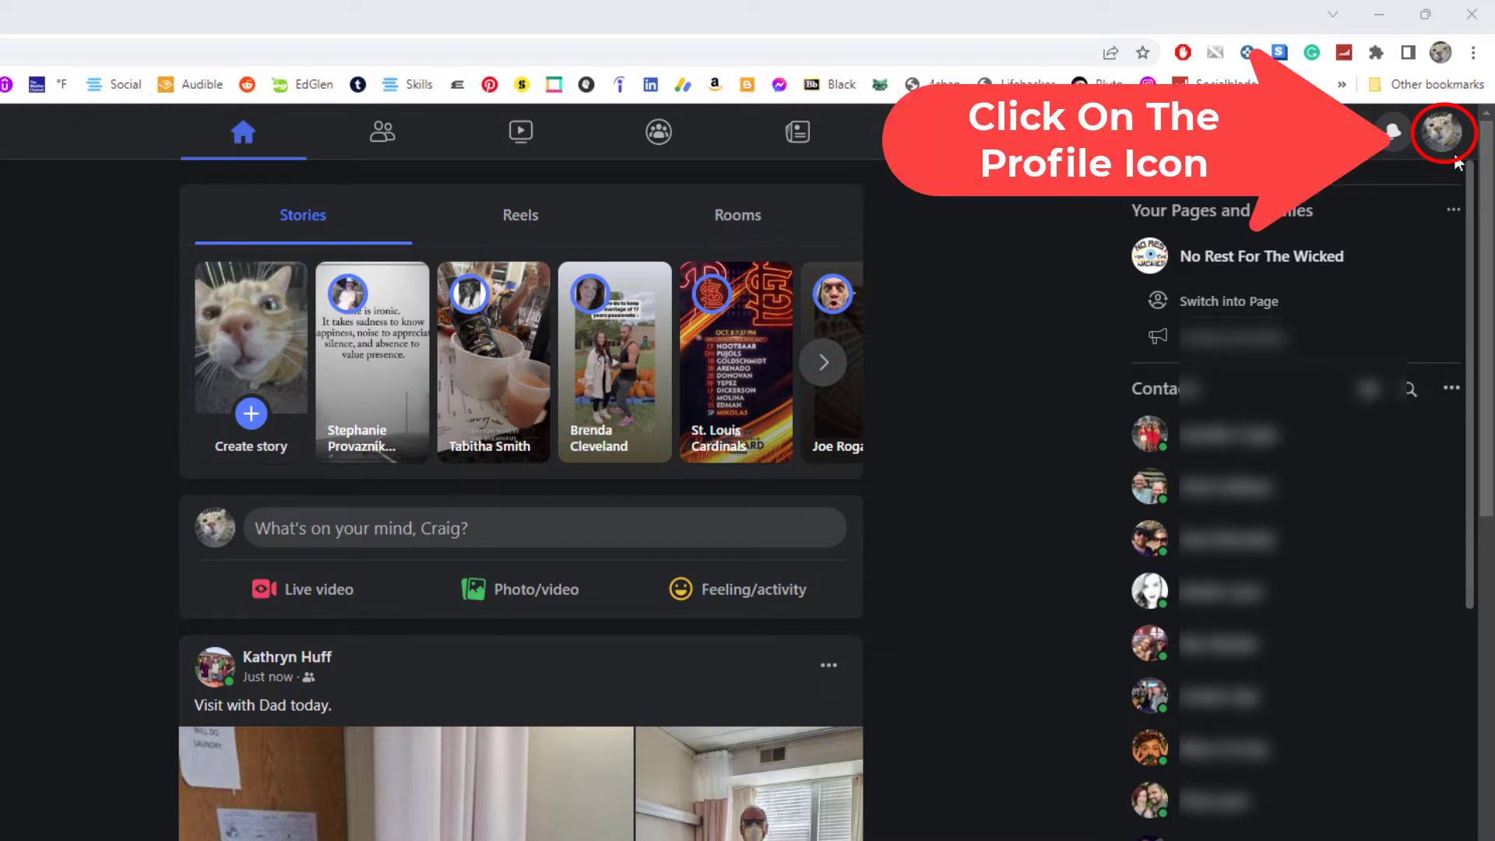
Step: Open the account dropdown from the profile avatar at the top right
left_click(1442, 132)
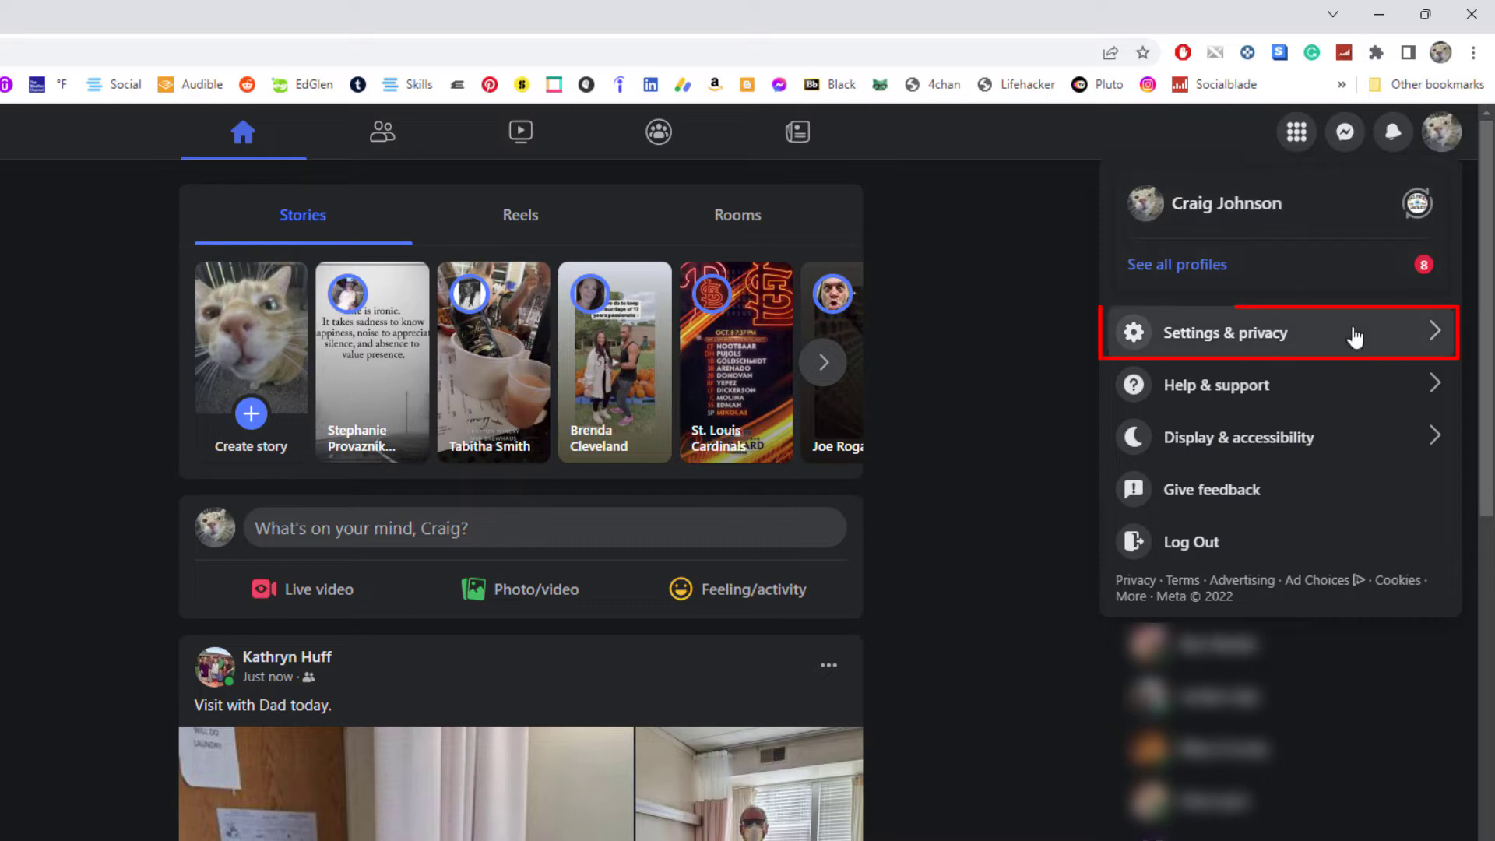
Step: Choose Settings & privacy in the account dropdown
left_click(1312, 341)
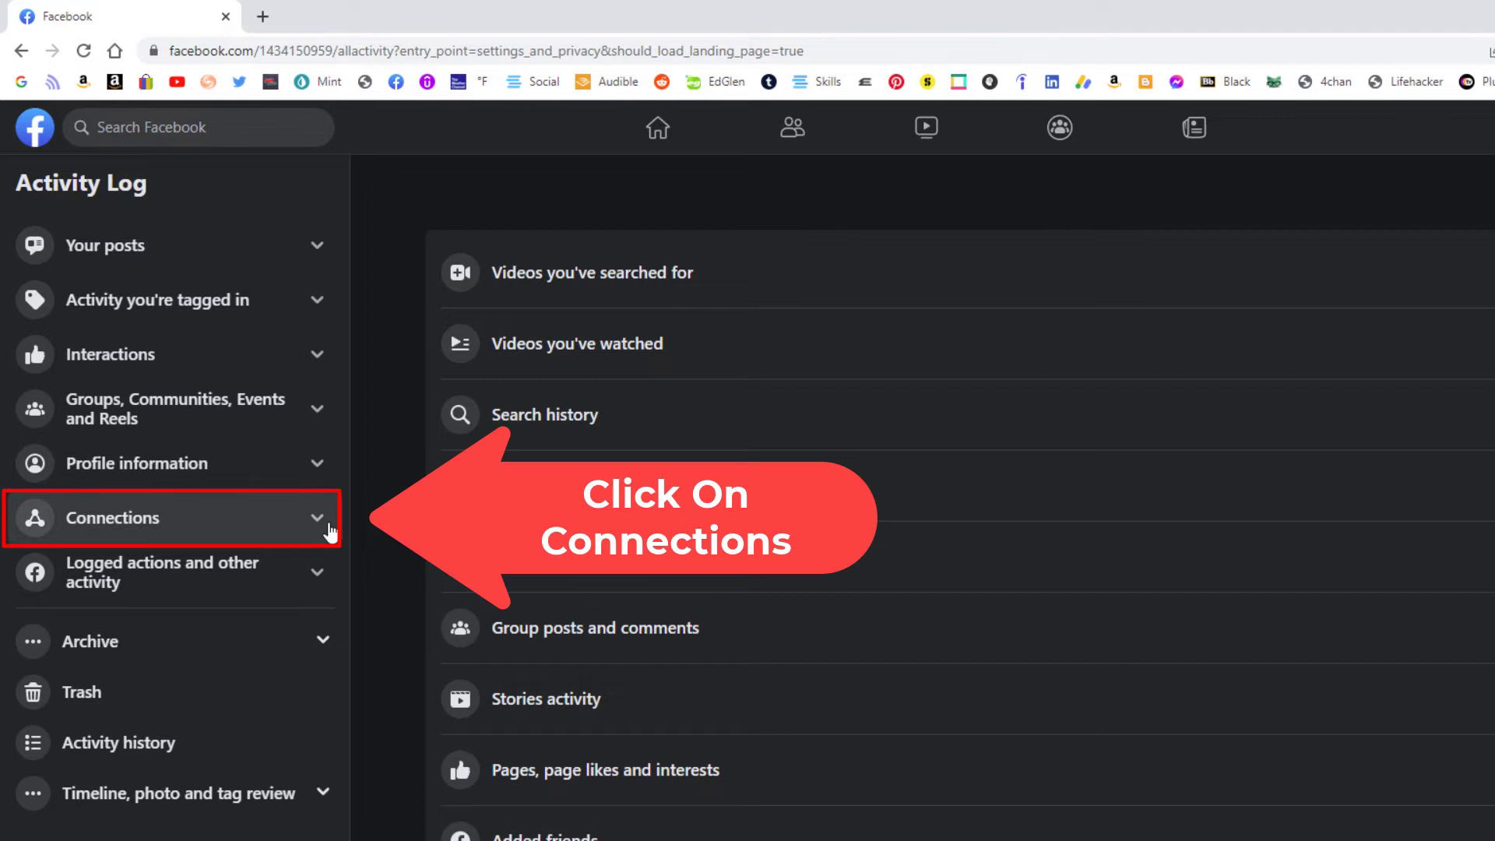
Step: Expand Connections in the Activity Log and show Received friend requests
left_click(322, 526)
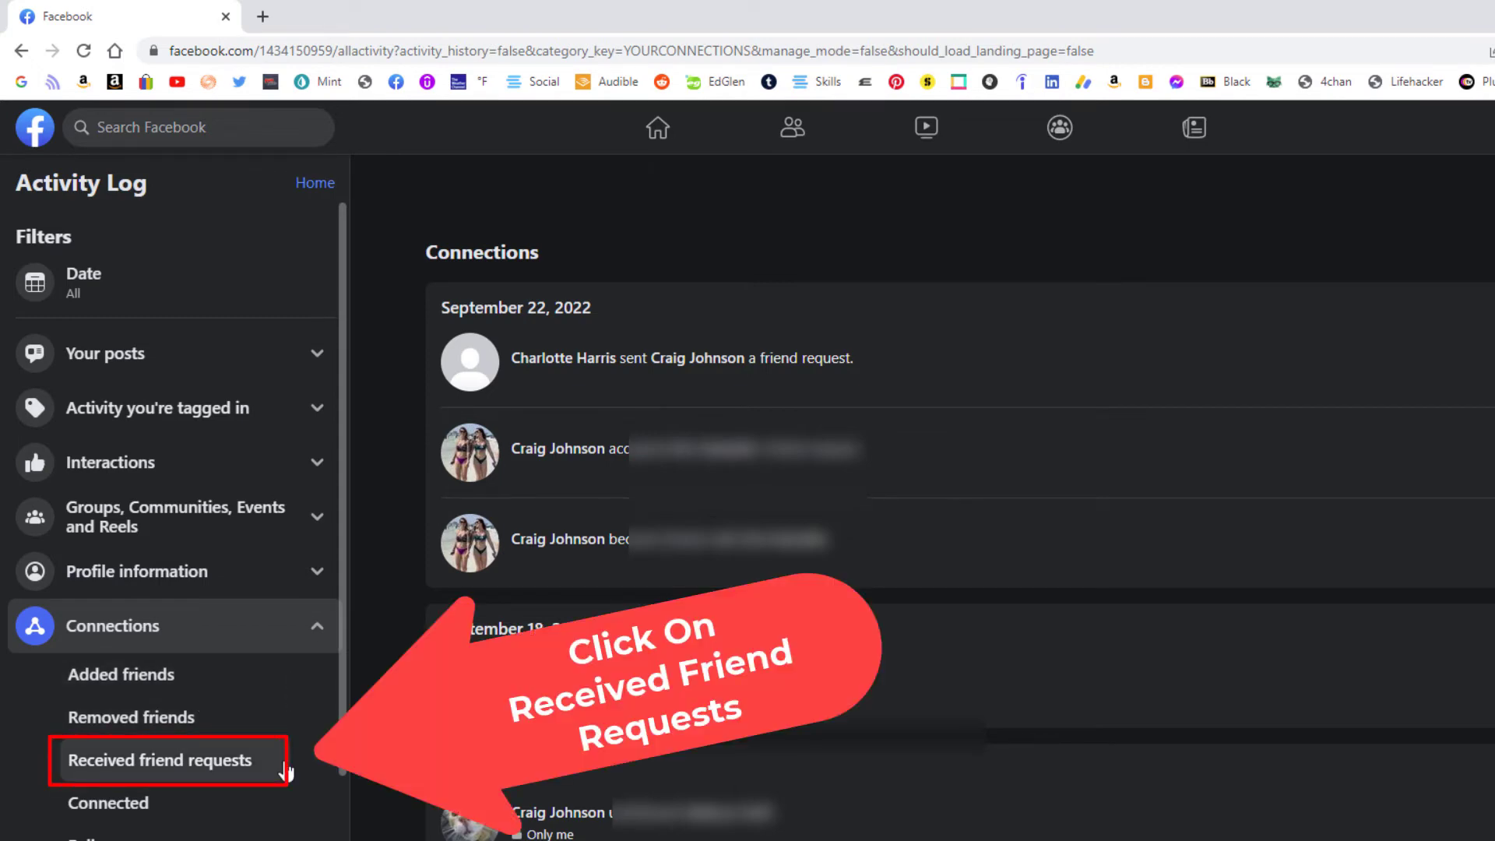
left_click(281, 765)
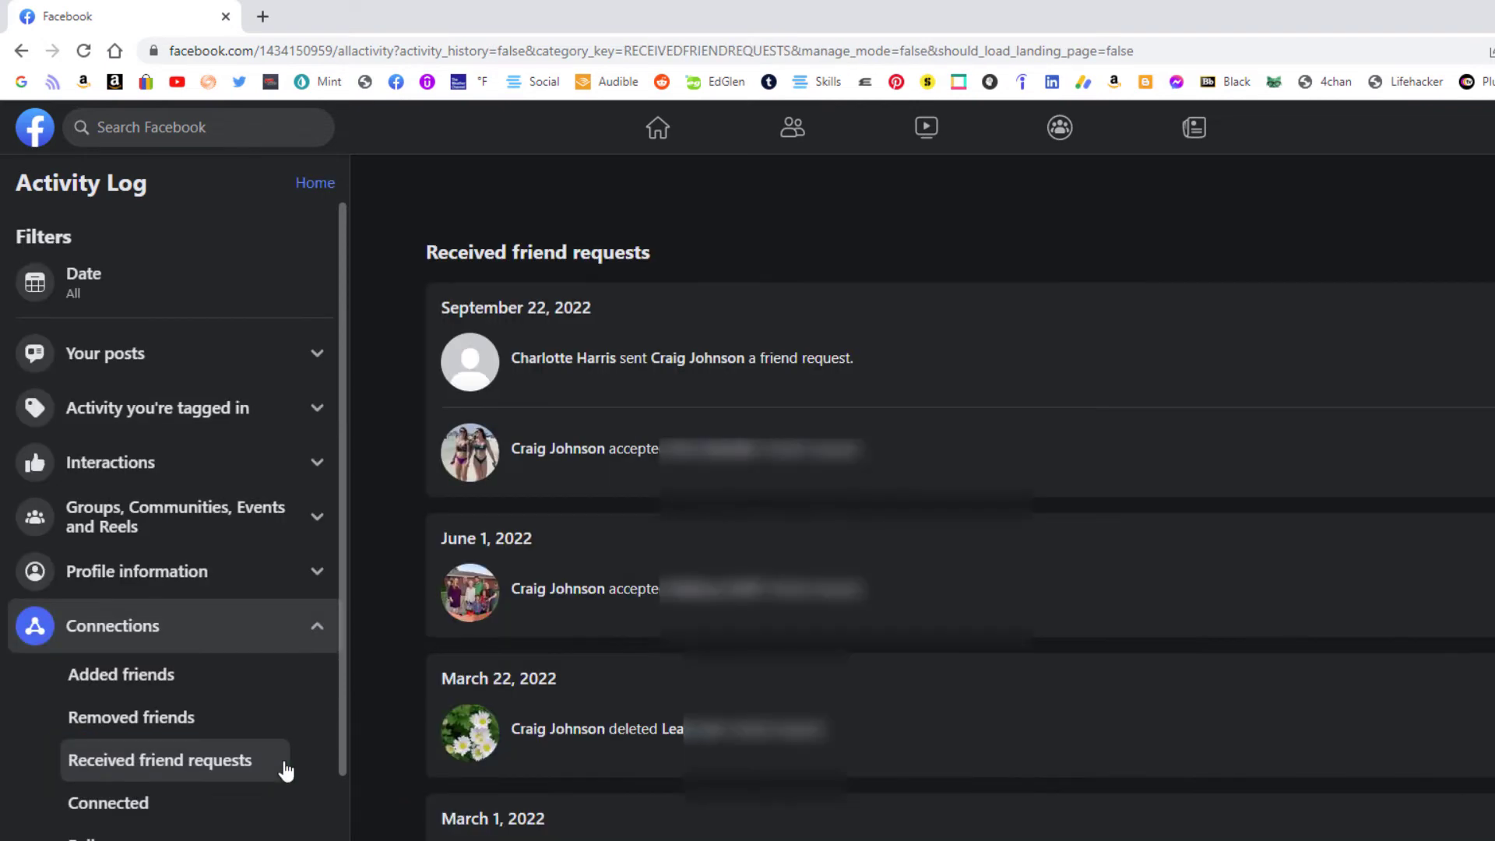